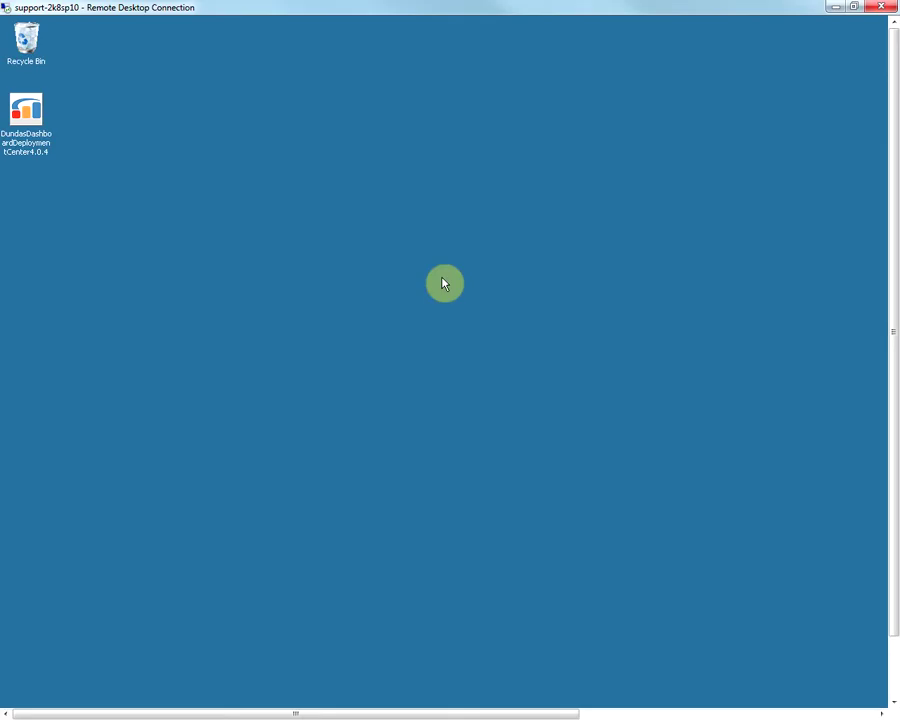
- Launch Dundas Dashboard Deployment Center 4.0.4 from the DundasDashboardDeploymentCenter4.0.4 desktop shortcut
{"action": "double_click", "coordinate": [30, 122]}
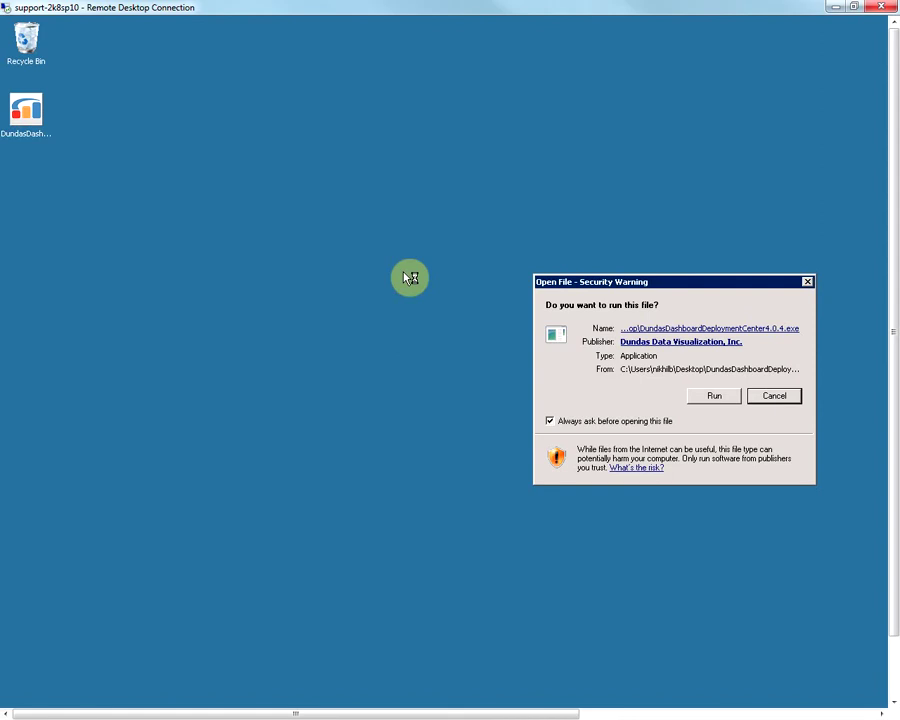
- Choose Run in the Open File security warning to start the Deployment Center
{"action": "left_click", "coordinate": [722, 400]}
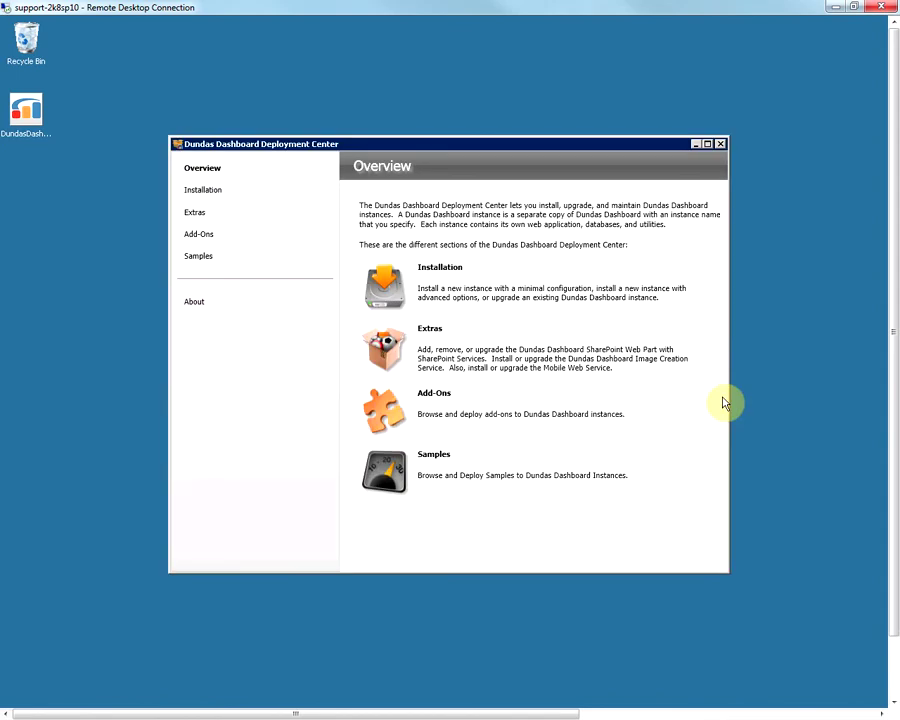
- In the Installation section, choose 'Install a new Dundas Dashboard Instance'
{"action": "left_click", "coordinate": [456, 296]}
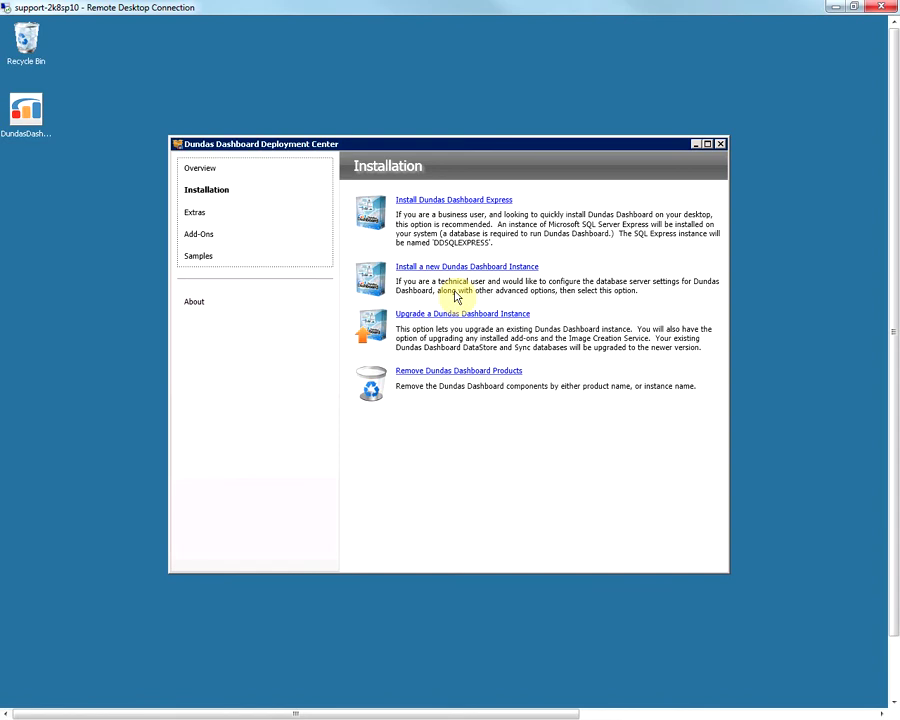
{"action": "left_click", "coordinate": [459, 270]}
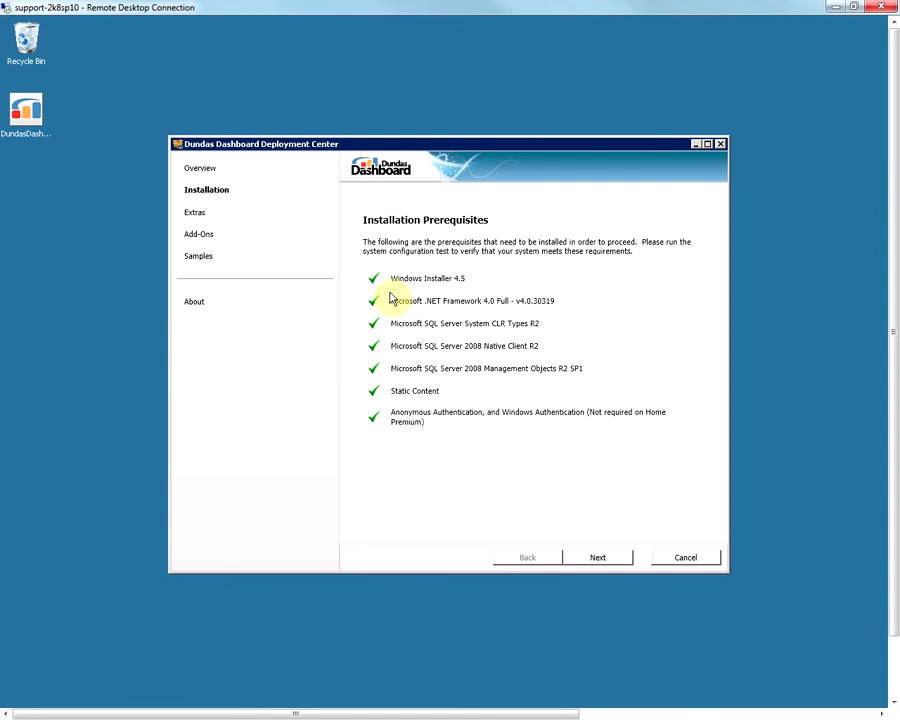
- Proceed past the Installation Prerequisites page with all seven prerequisites met
{"action": "left_click", "coordinate": [594, 560]}
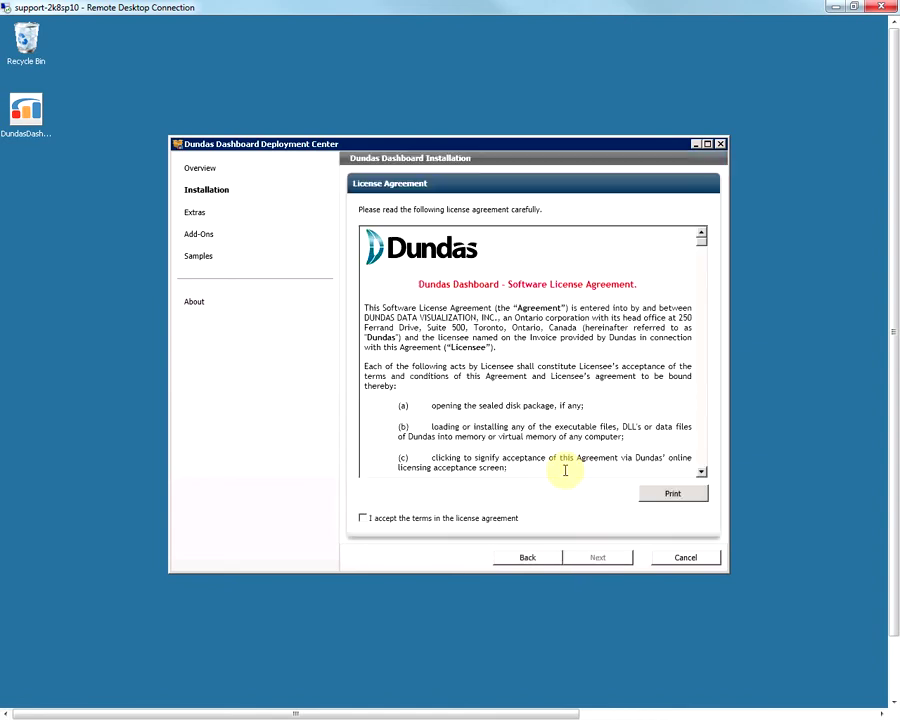
- Accept the Dundas Dashboard license agreement terms and continue to Enter Instance Details
{"action": "left_click", "coordinate": [364, 518]}
{"action": "left_click", "coordinate": [594, 560]}
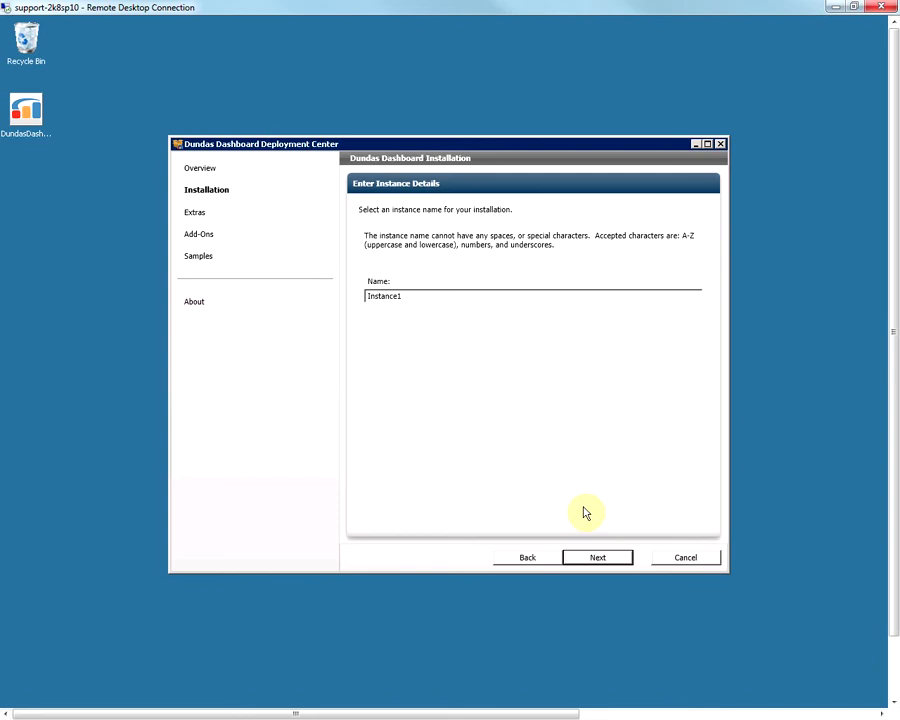
- Prefix the default name Instance1 with 'Dashboard_v404_Rev3_' and continue to Destination Folder
{"action": "left_click", "coordinate": [366, 297]}
{"action": "type", "text": "Dashboard"}
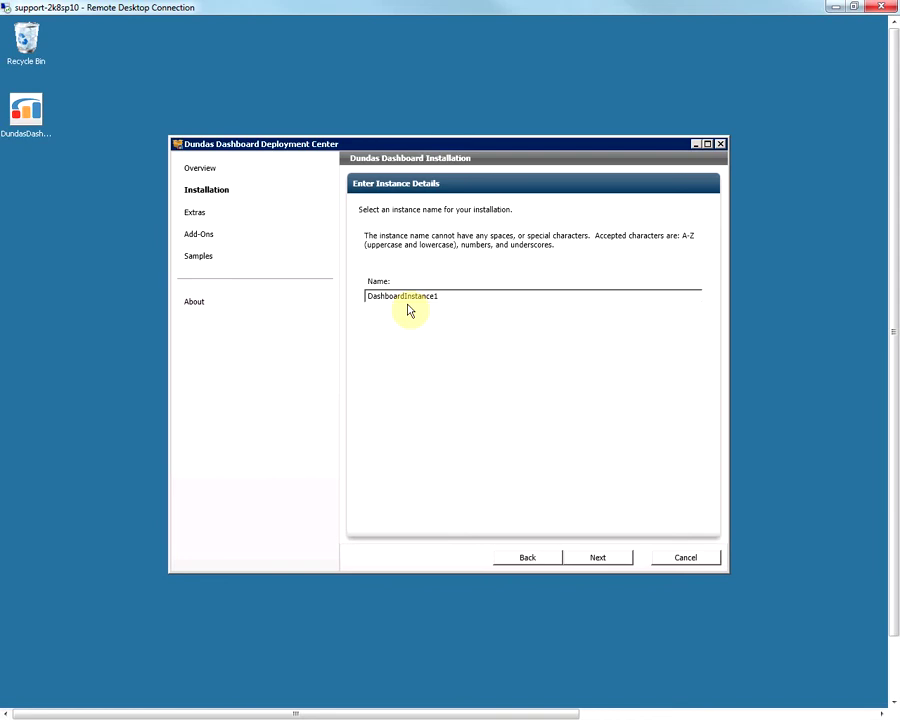
{"action": "type", "text": "_v404_Rev3_"}
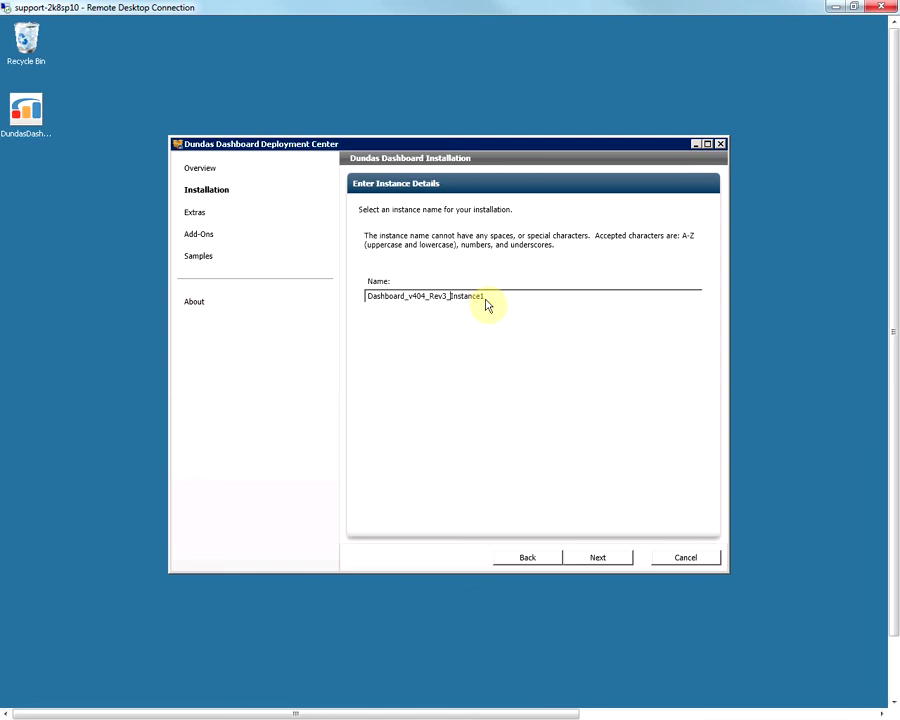
{"action": "left_click", "coordinate": [589, 561]}
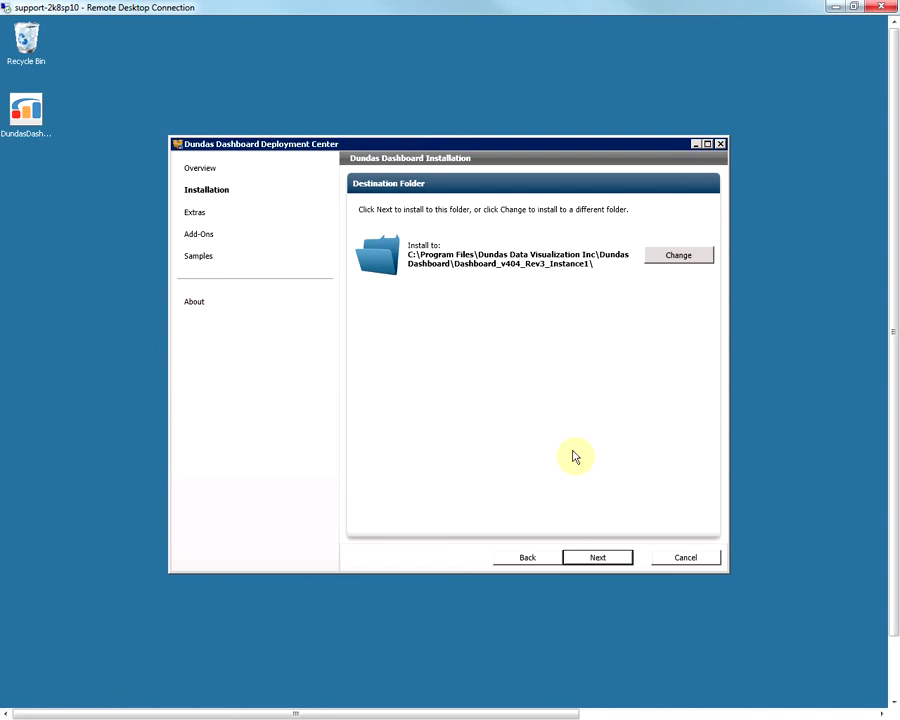
- Keep the default Program Files destination folder and continue to the Application Database page
{"action": "left_click", "coordinate": [595, 567]}
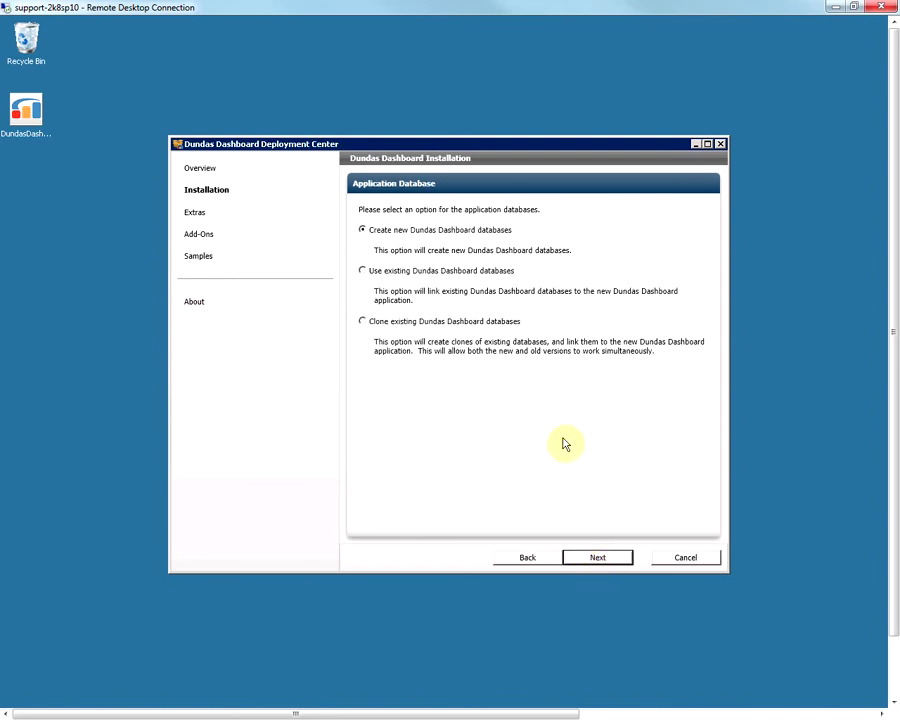
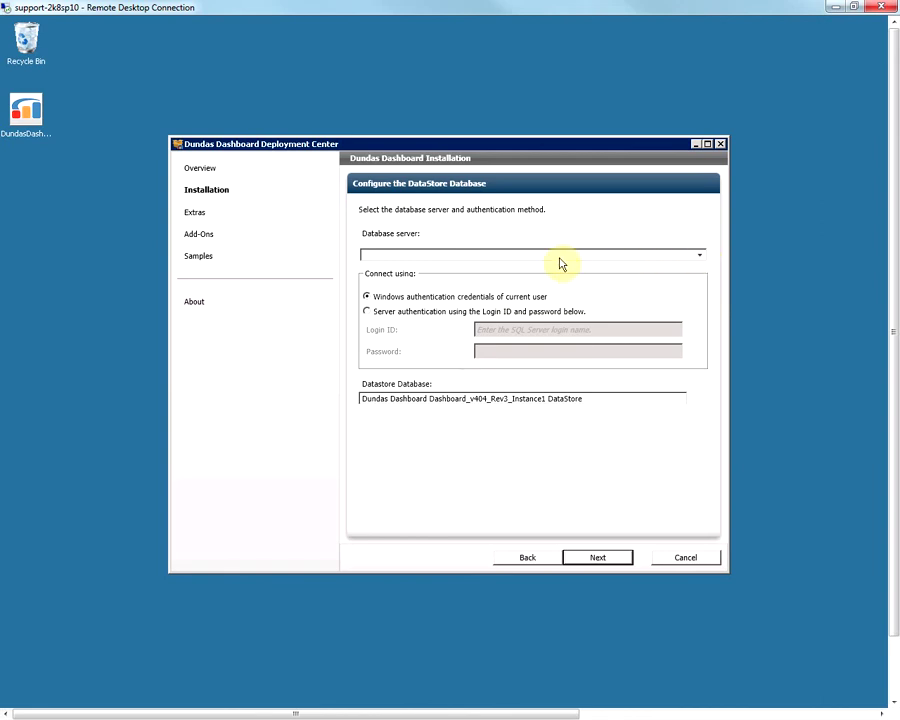
- Enter localhost as the DataStore database server, keep Windows authentication, and continue
{"action": "left_click", "coordinate": [503, 255]}
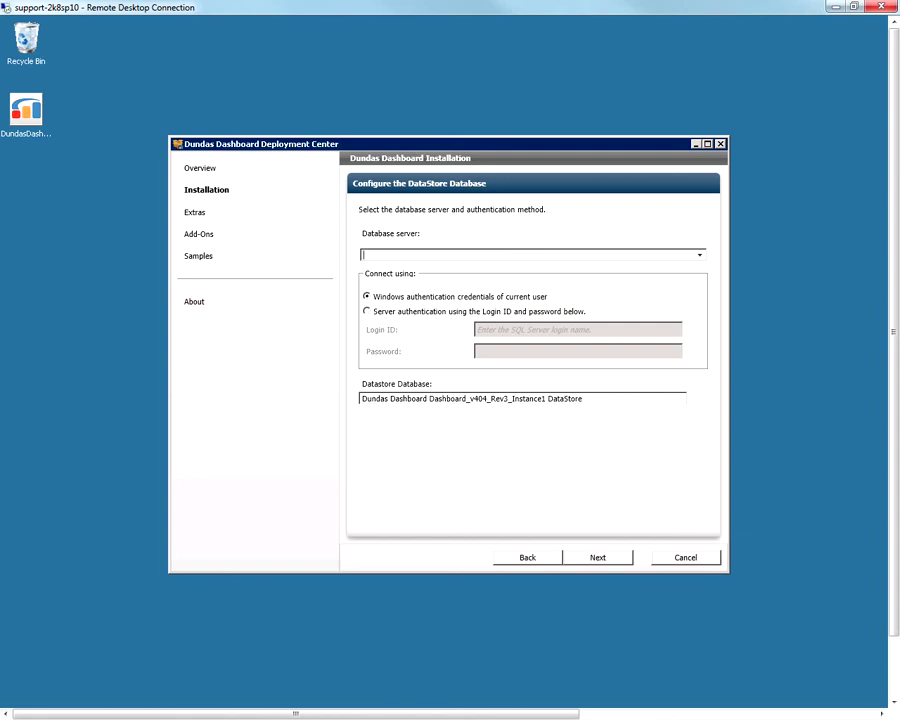
{"action": "type", "text": "localhost"}
{"action": "left_click", "coordinate": [598, 559]}
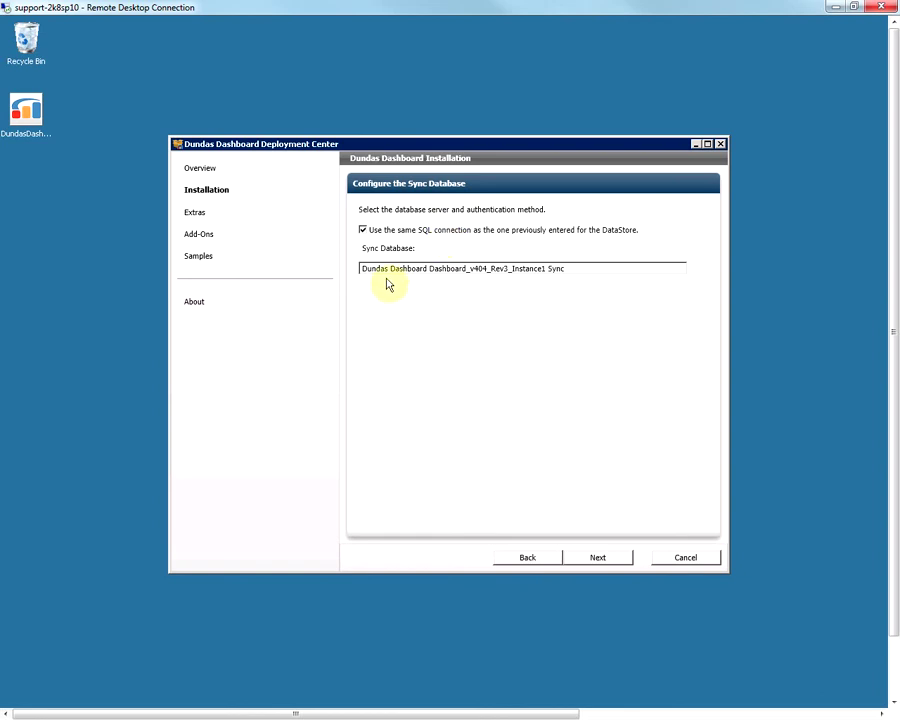
- Reuse the DataStore's SQL connection for the Sync Database and continue
{"action": "left_click", "coordinate": [591, 563]}
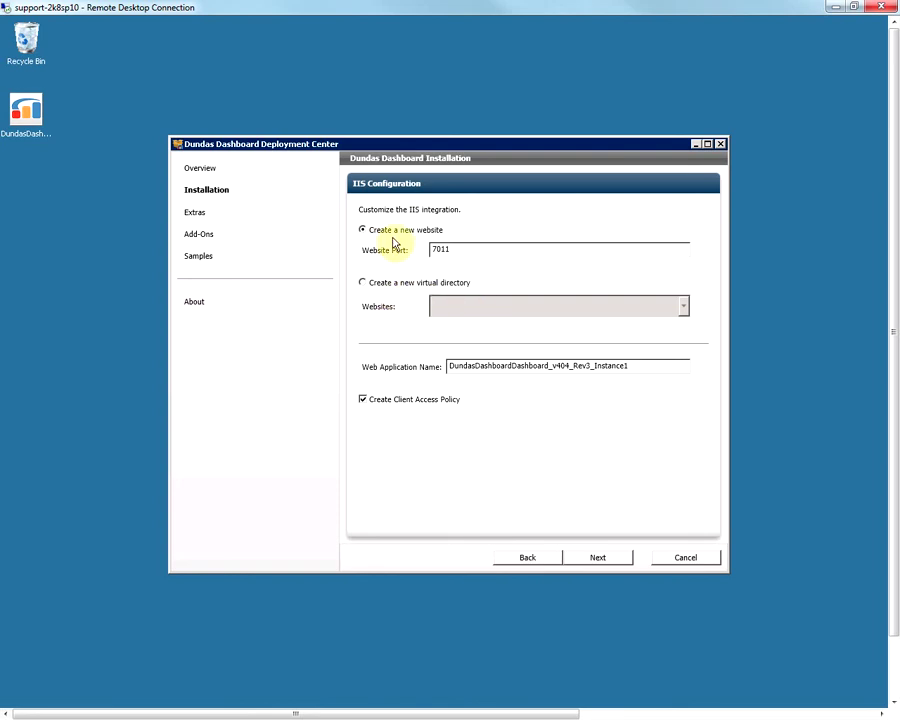
- Keep the new IIS website on port 7011 and continue
{"action": "double_click", "coordinate": [450, 250]}
{"action": "left_click", "coordinate": [597, 560]}
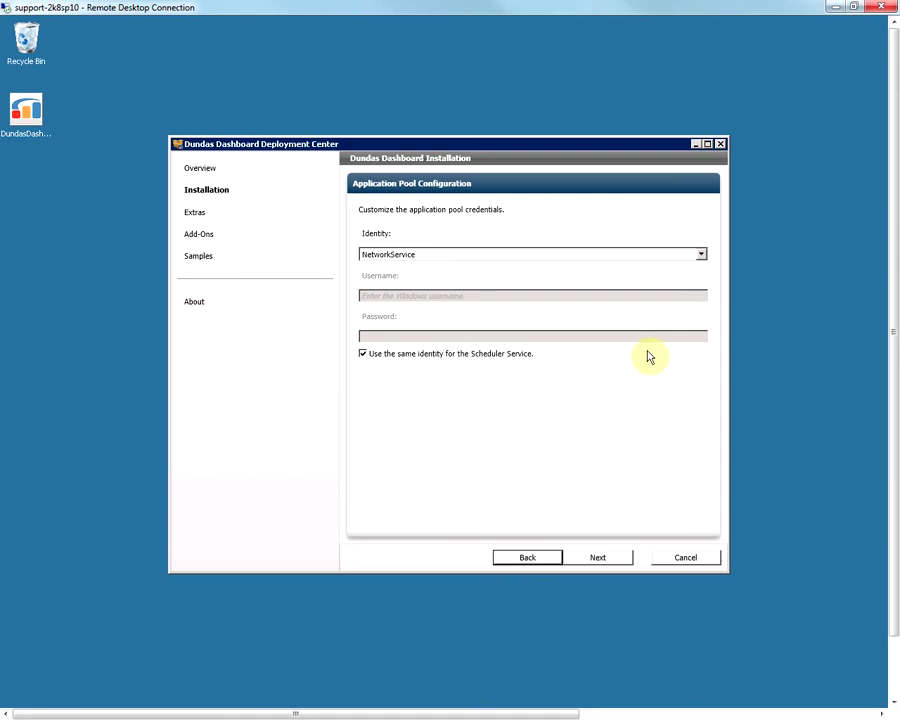
- Set the application pool identity to NetworkService, also used by the Scheduler Service
{"action": "left_click", "coordinate": [702, 255]}
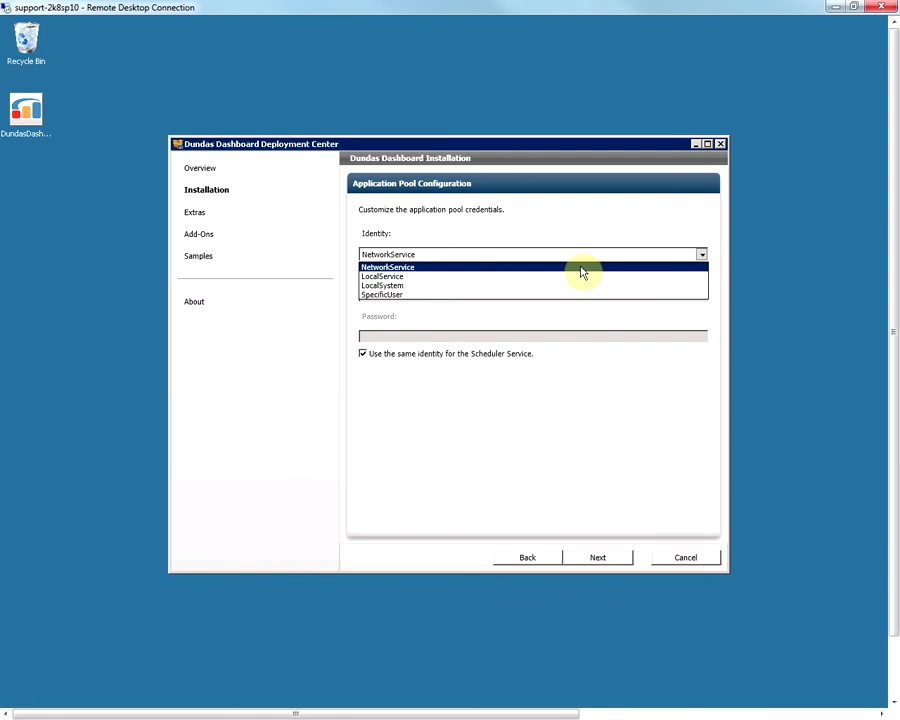
{"action": "left_click", "coordinate": [582, 268]}
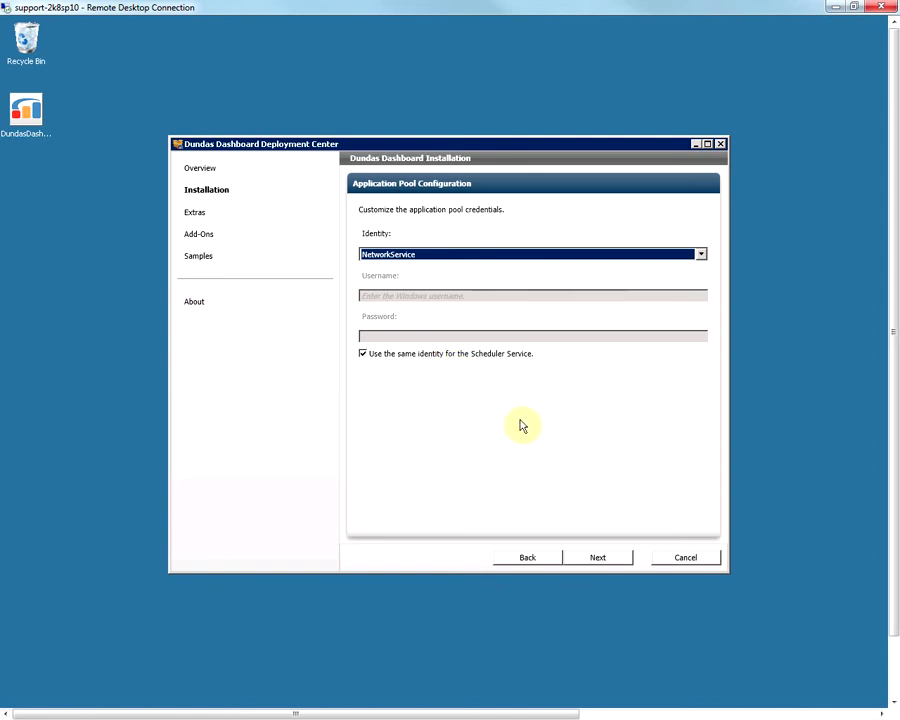
{"action": "left_click", "coordinate": [601, 556]}
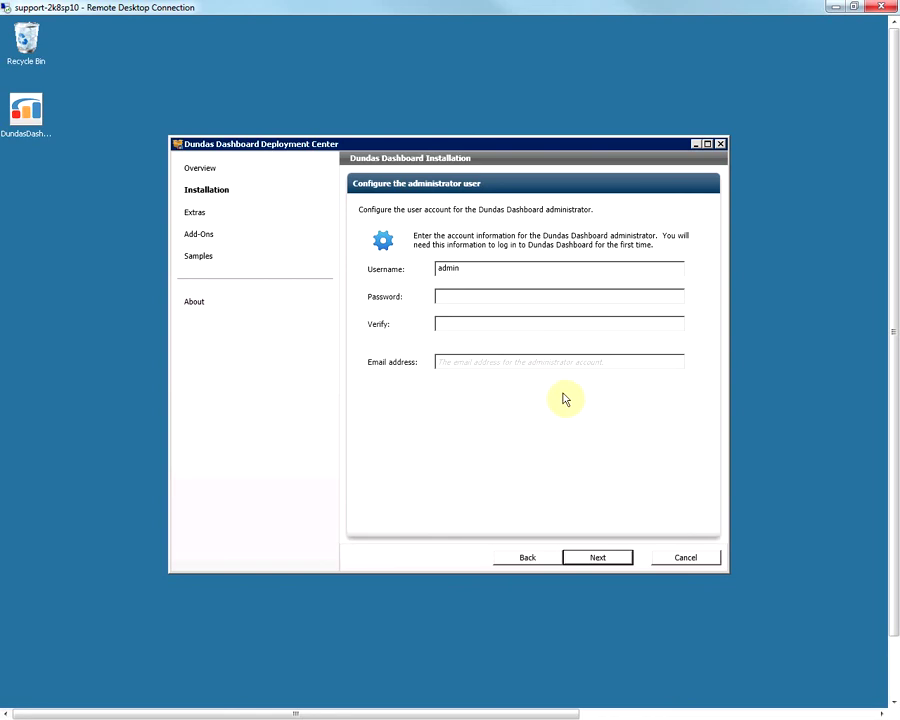
- Enter the admin user's password and the administrator's e-mail address, then continue
{"action": "left_click", "coordinate": [440, 295]}
{"action": "left_click", "coordinate": [452, 297]}
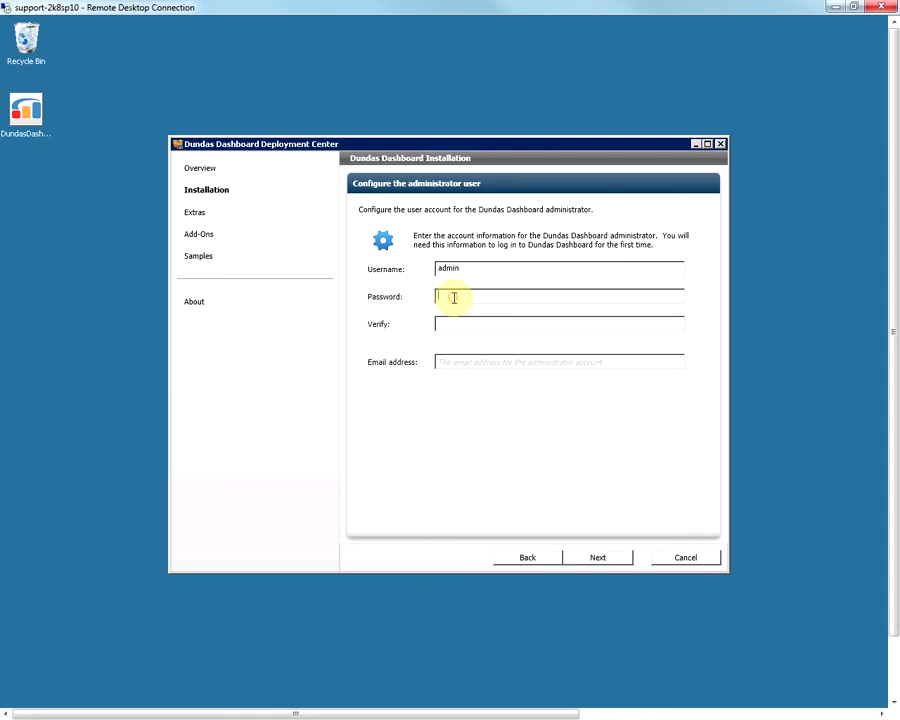
{"action": "key", "text": "Tab"}
{"action": "key", "text": "Tab"}
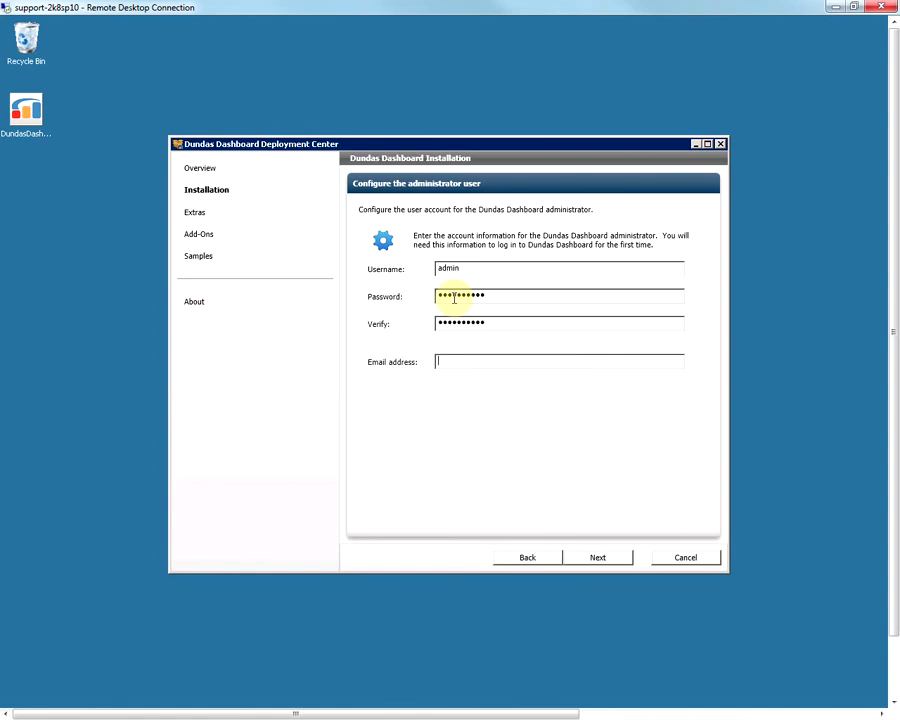
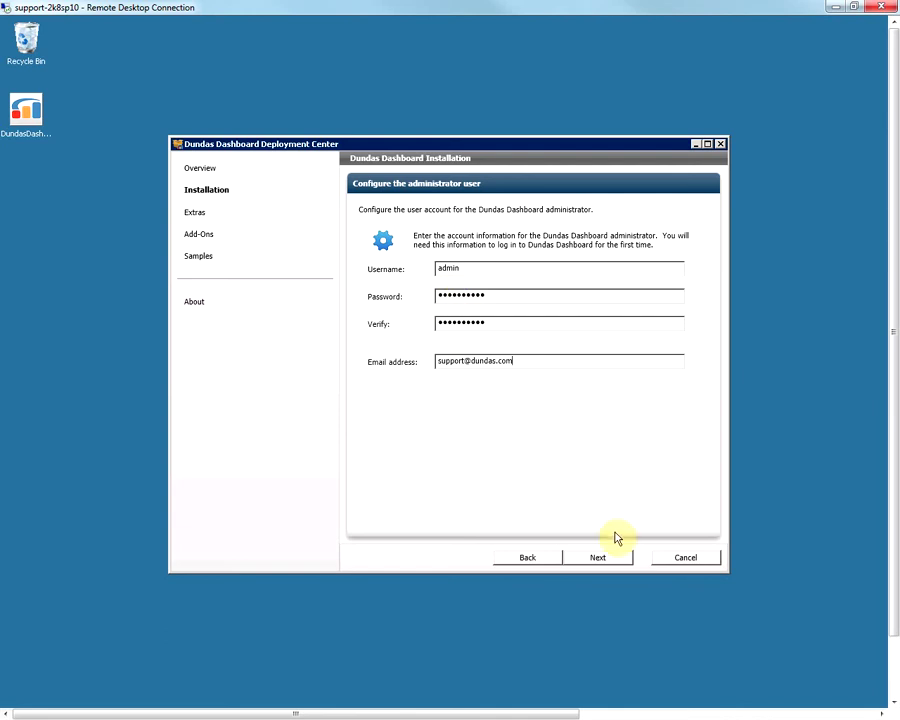
{"action": "left_click", "coordinate": [601, 560]}
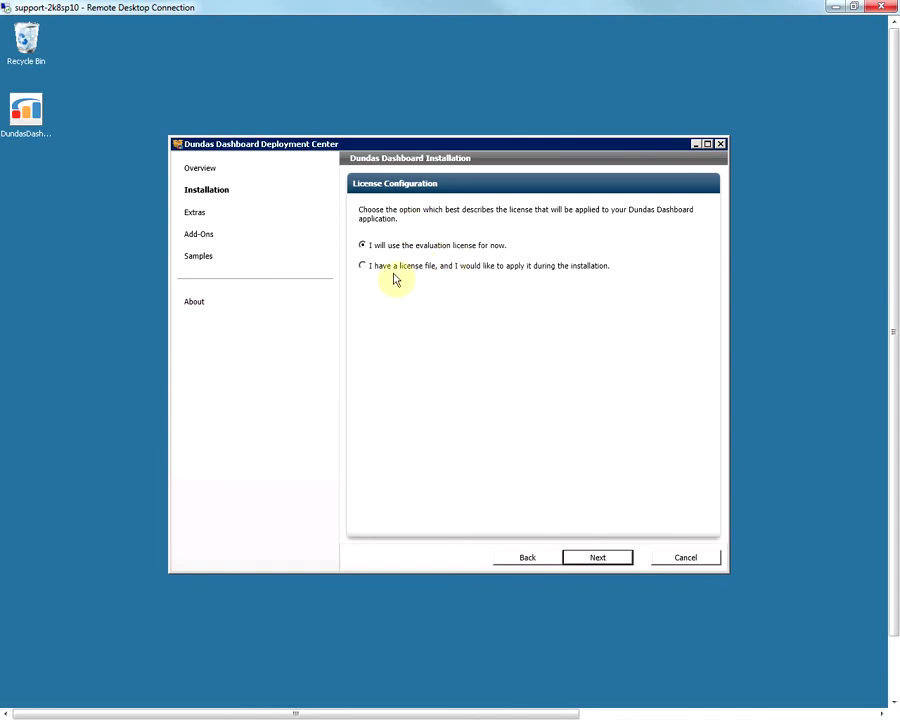
- Choose the evaluation license rather than a license file and continue
{"action": "left_click", "coordinate": [362, 266]}
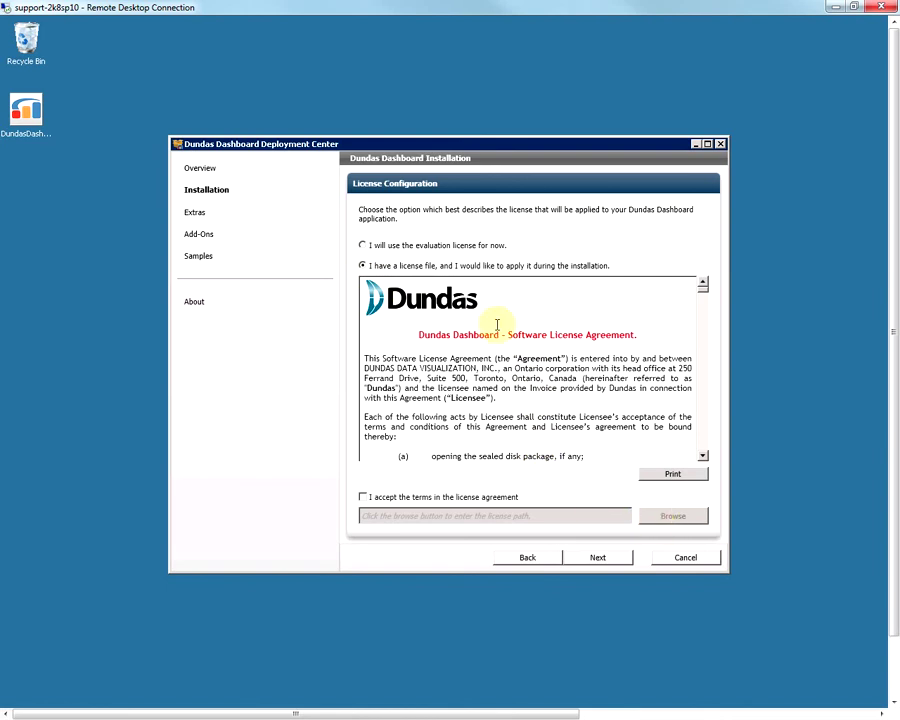
{"action": "left_click", "coordinate": [383, 252]}
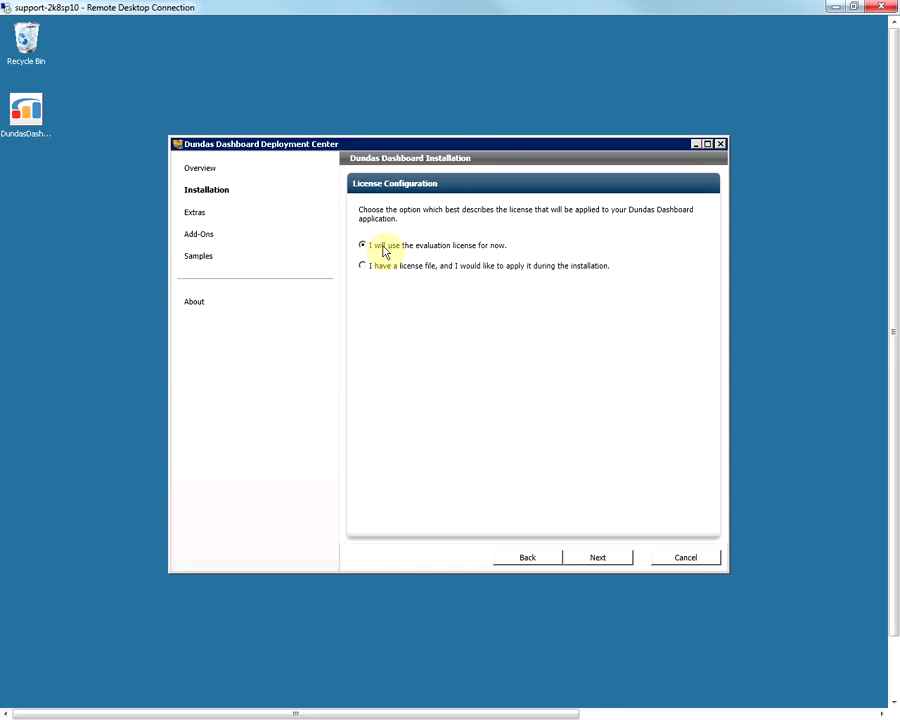
{"action": "left_click", "coordinate": [602, 563]}
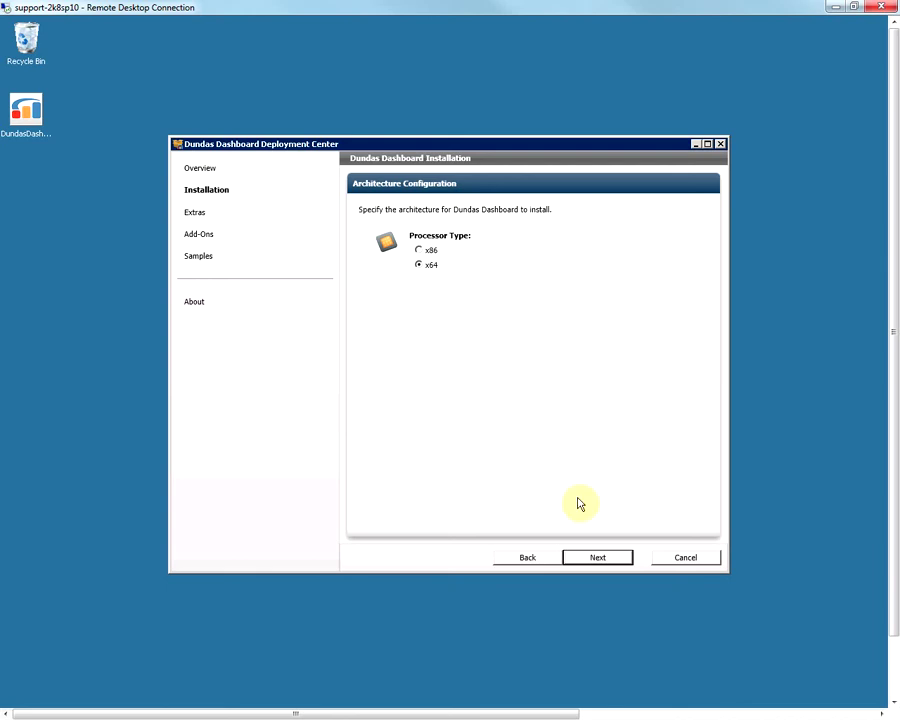
- Keep x64 as the processor architecture and continue
{"action": "left_click", "coordinate": [585, 561]}
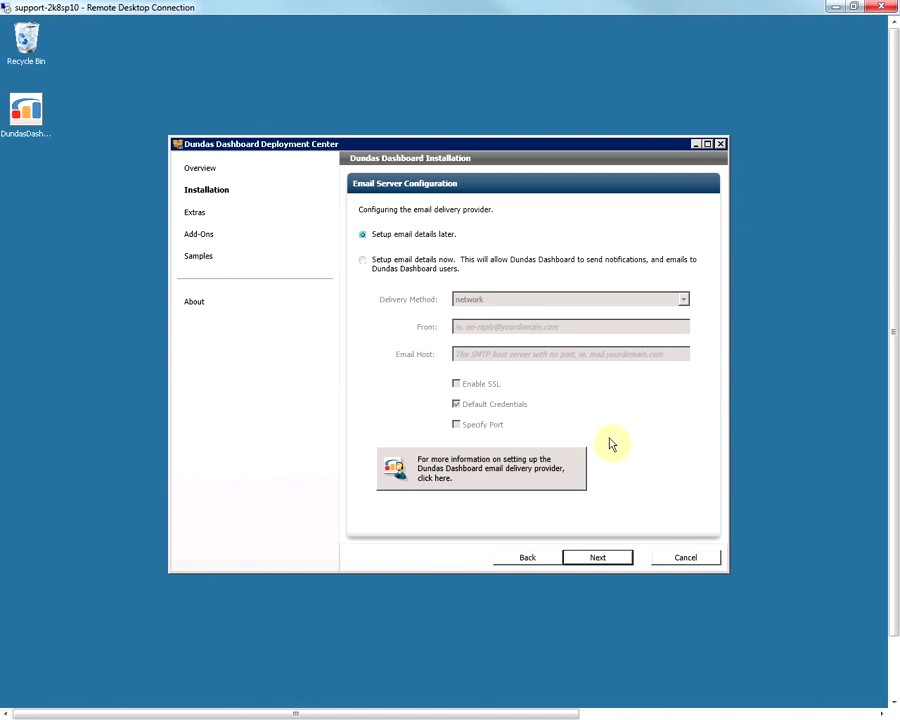
- Defer email server setup and integrate the Sonatica samples project
{"action": "left_click", "coordinate": [597, 563]}
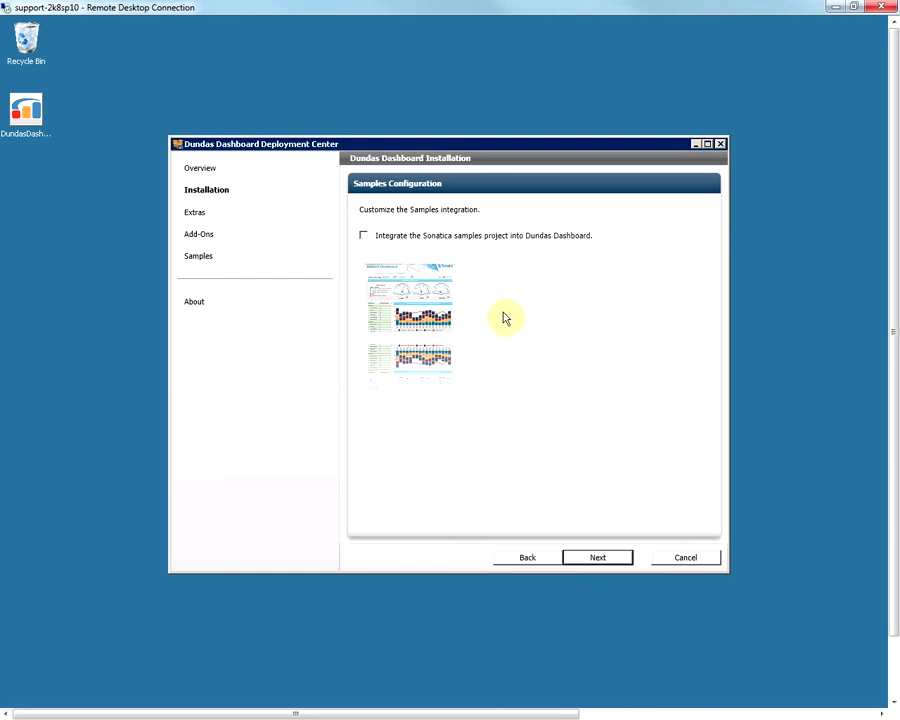
{"action": "left_click", "coordinate": [365, 238]}
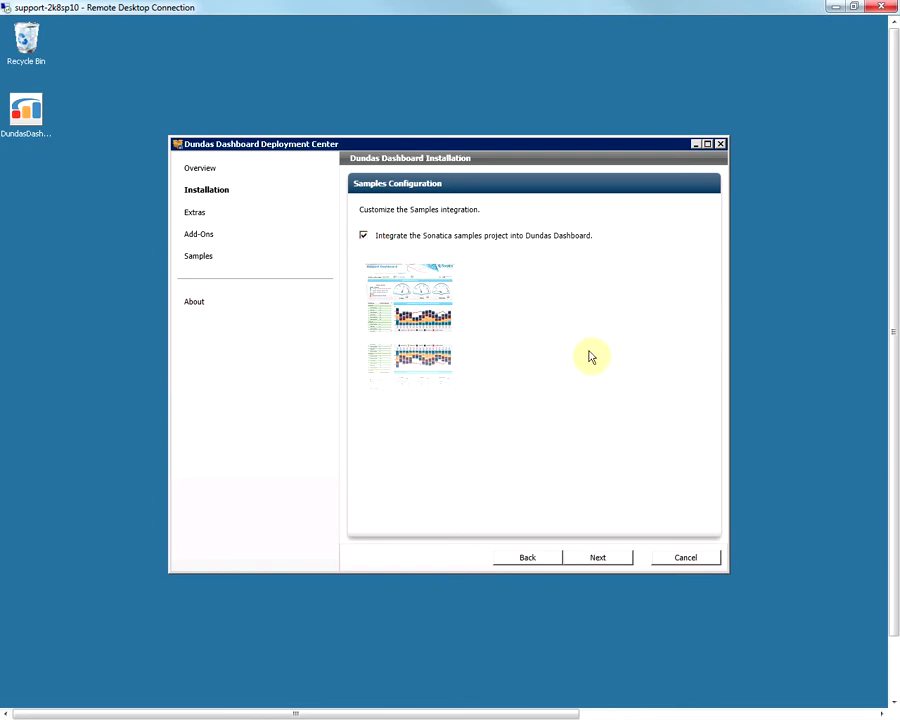
{"action": "left_click", "coordinate": [597, 558]}
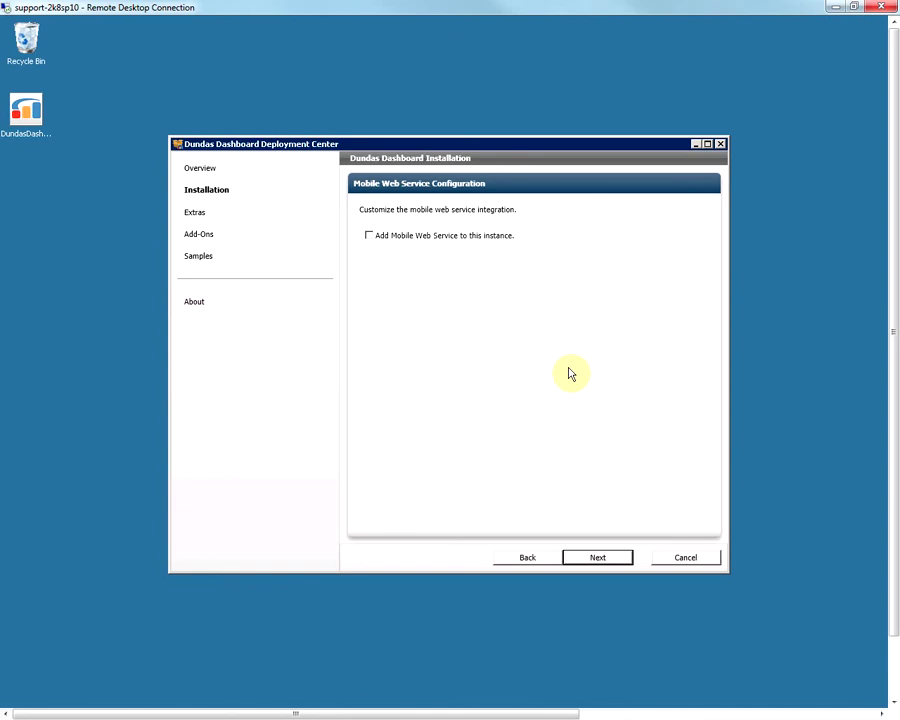
- Add the Mobile Web Service as a new website on port 8004
{"action": "left_click", "coordinate": [368, 235]}
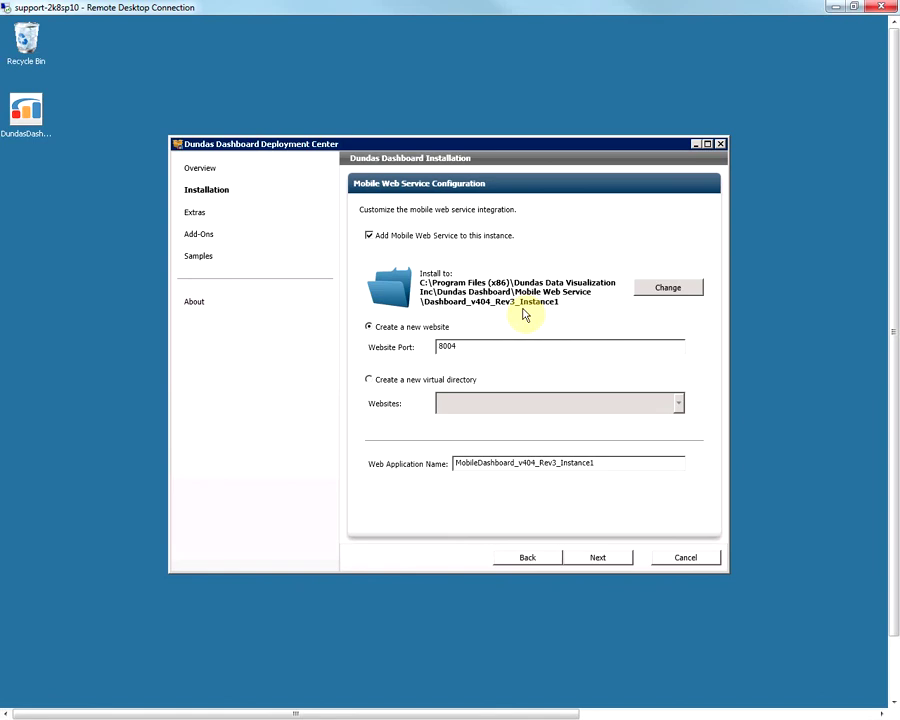
{"action": "left_click", "coordinate": [446, 345]}
{"action": "left_click", "coordinate": [470, 348]}
{"action": "left_click", "coordinate": [598, 554]}
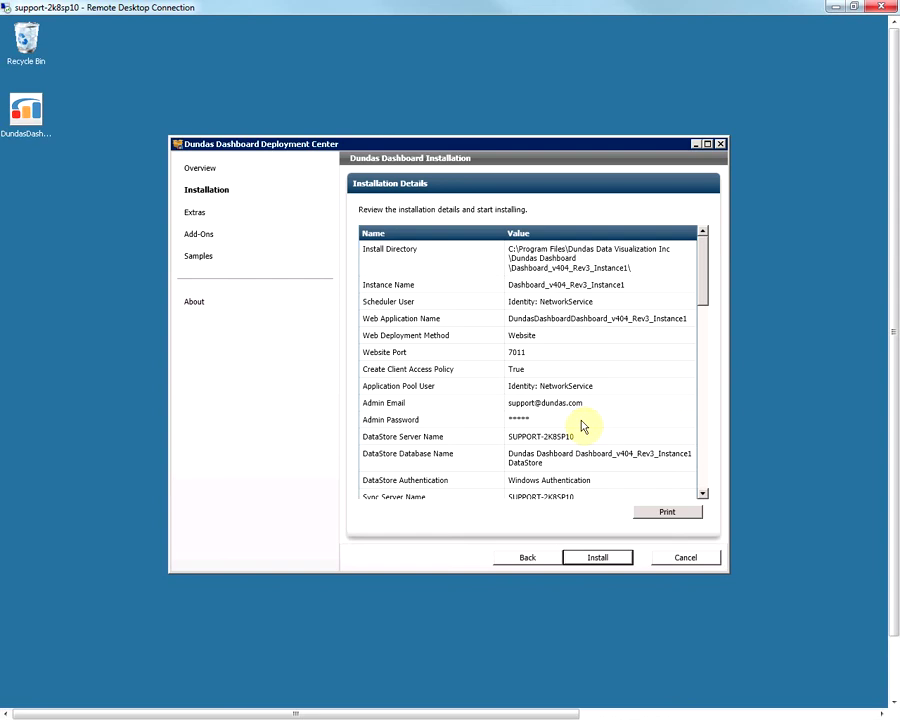
{"action": "scroll", "coordinate": [583, 427], "scroll_direction": "down", "scroll_amount": 1}
{"action": "scroll", "coordinate": [583, 427], "scroll_direction": "down", "scroll_amount": 2}
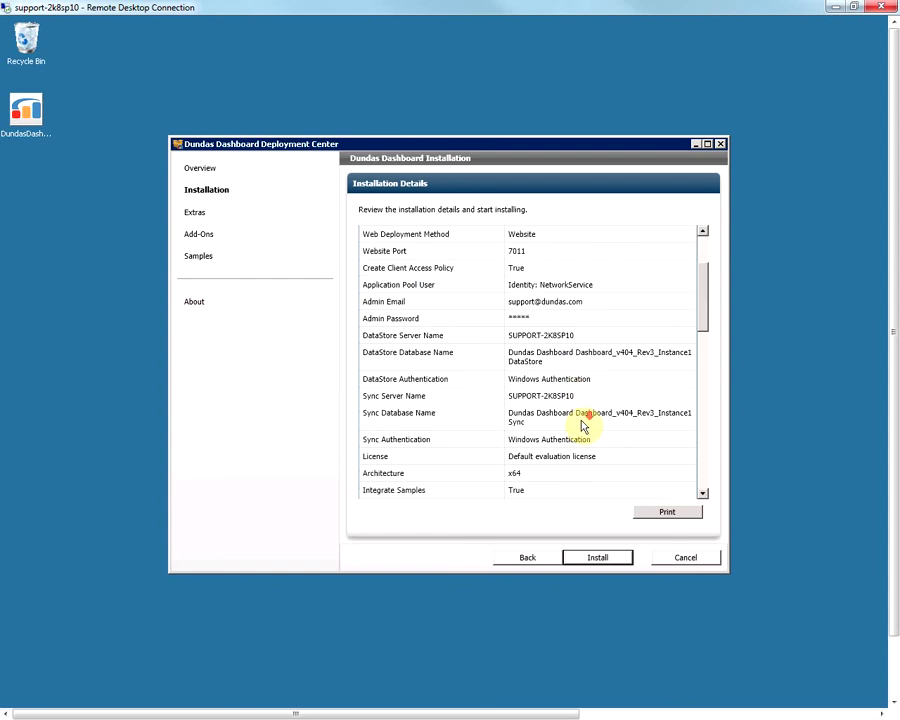
{"action": "scroll", "coordinate": [583, 427], "scroll_direction": "down", "scroll_amount": 3}
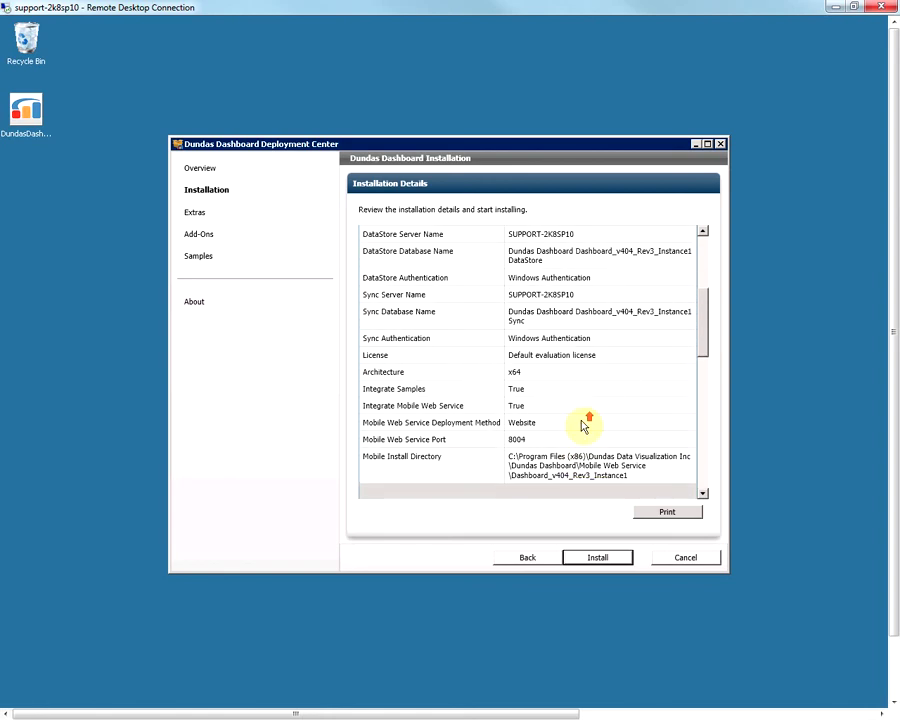
{"action": "scroll", "coordinate": [583, 427], "scroll_direction": "up", "scroll_amount": 3}
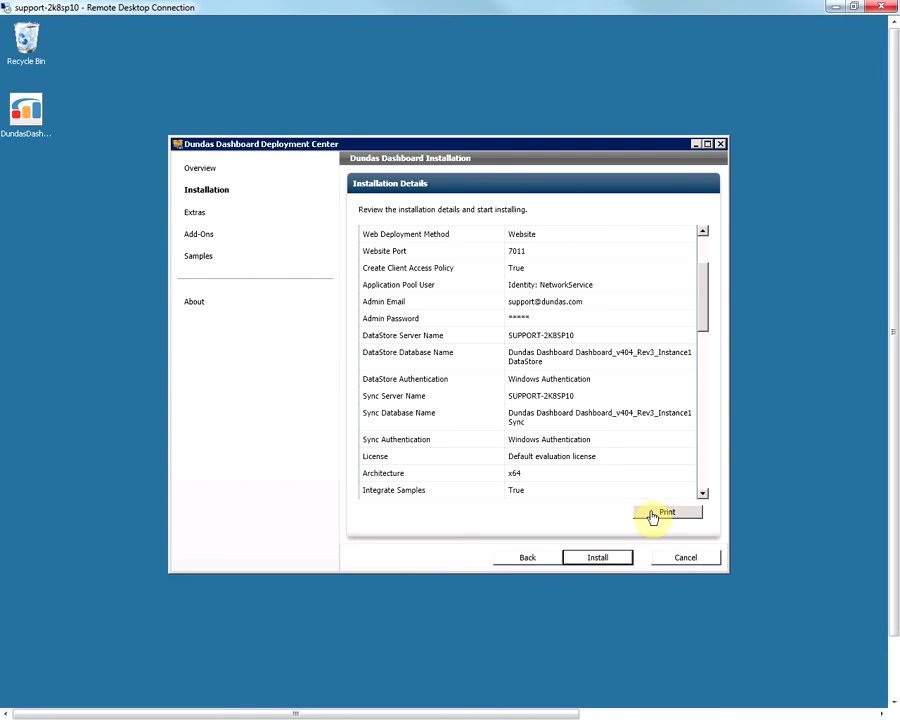
- Install Dundas Dashboard with the reviewed settings and finish after all steps complete
{"action": "left_click", "coordinate": [598, 562]}
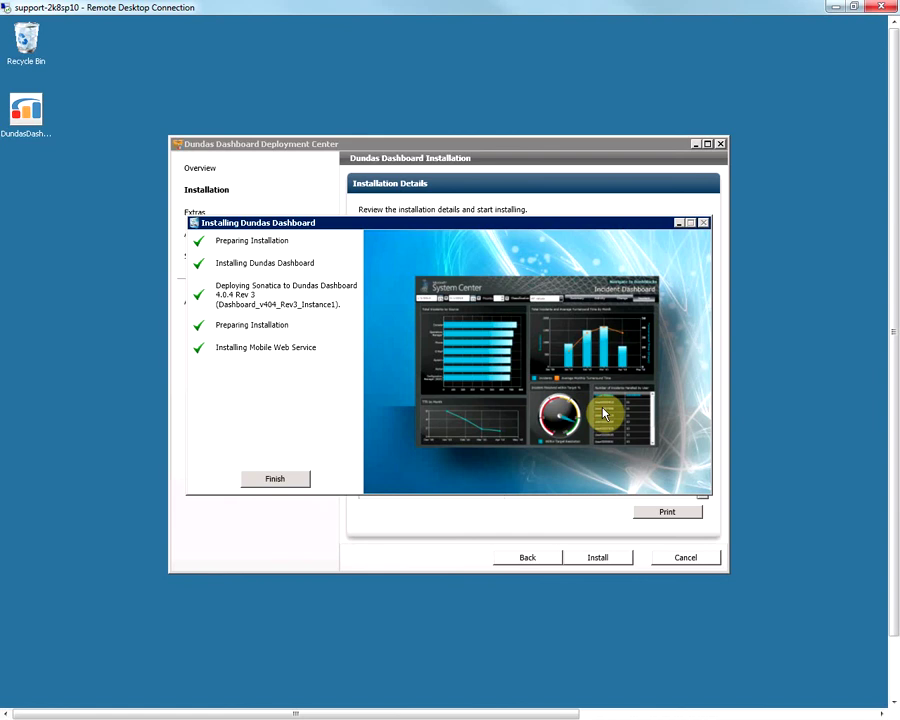
{"action": "left_click", "coordinate": [289, 483]}
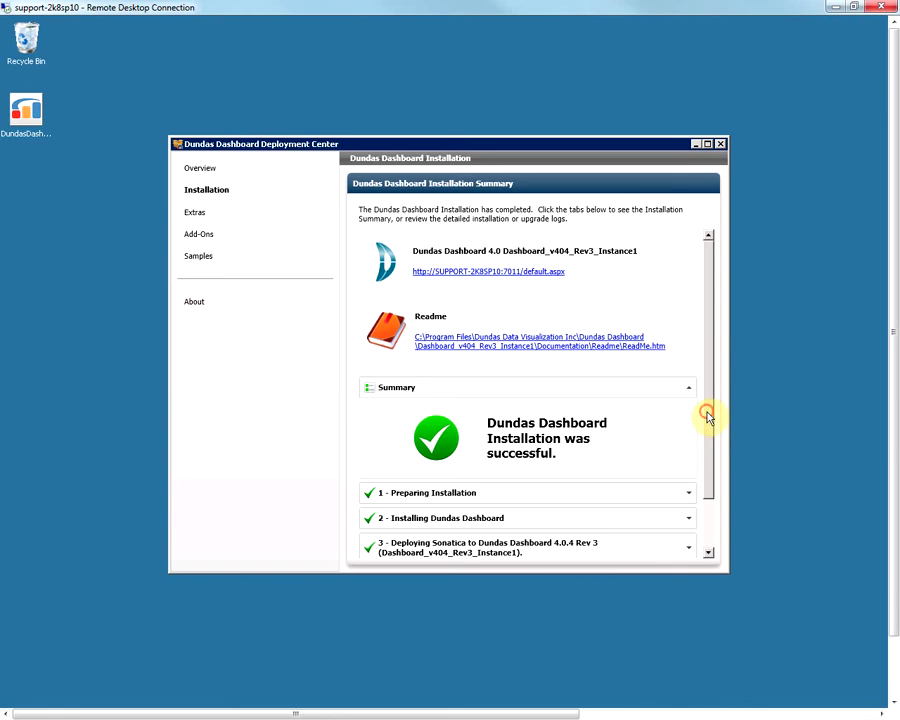
- Expand the '2 - Installing Dundas Dashboard' summary step and open its detailed installation log
{"action": "left_click_drag", "start_coordinate": [707, 414], "coordinate": [701, 484]}
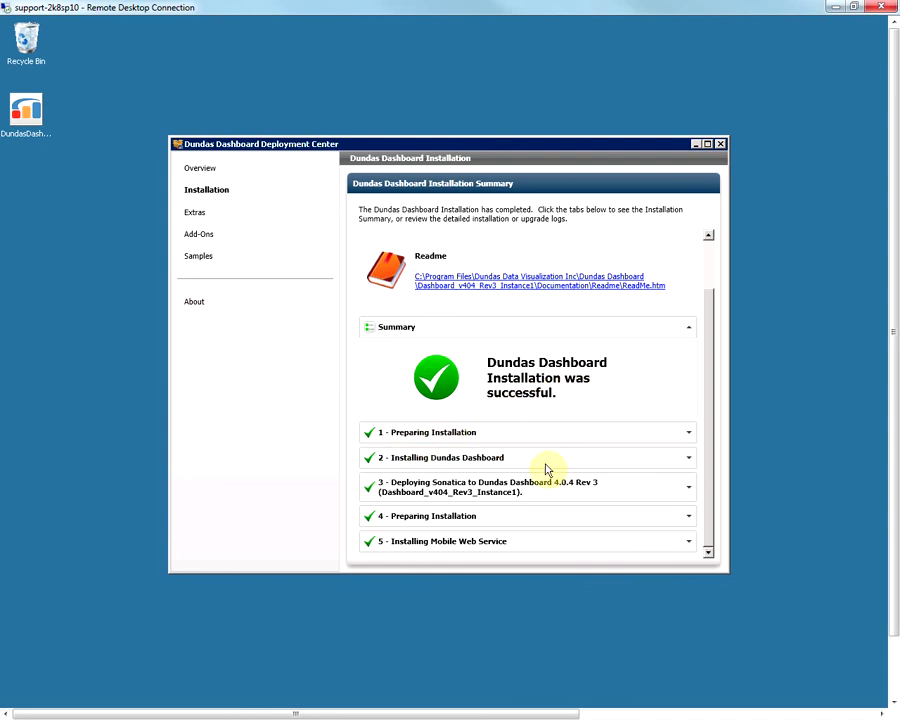
{"action": "left_click", "coordinate": [689, 460]}
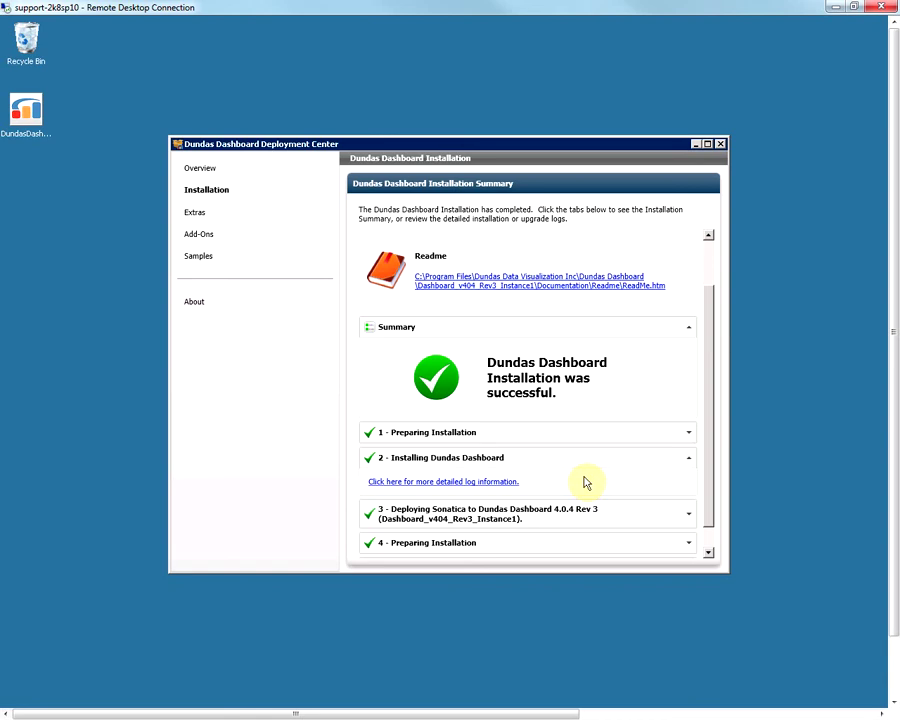
{"action": "left_click", "coordinate": [503, 482]}
{"action": "left_click_drag", "start_coordinate": [705, 484], "coordinate": [711, 428]}
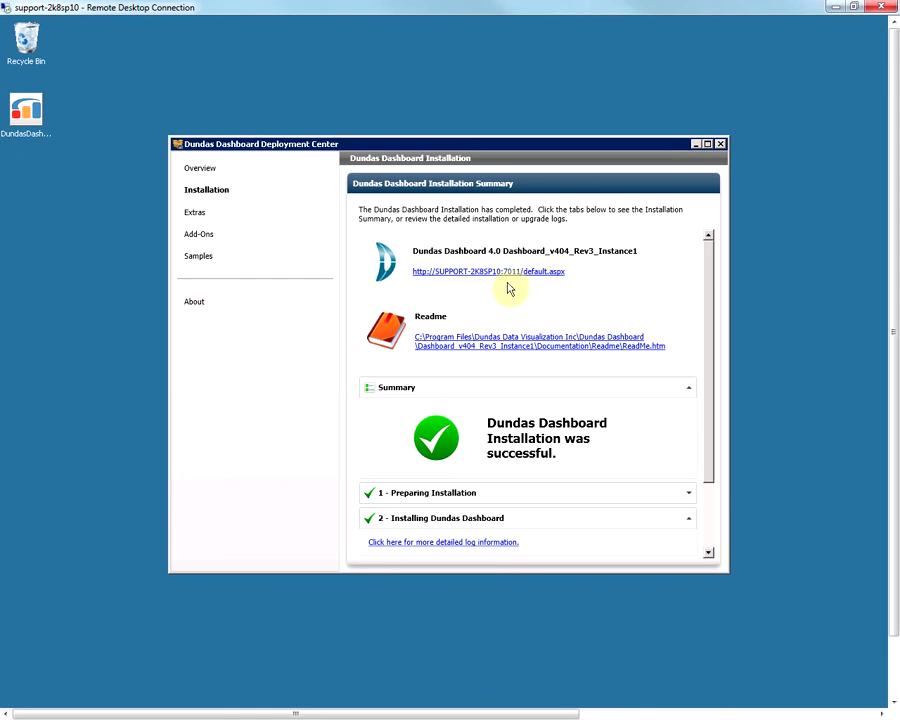
- Open the default.aspx site, allow 150 MB of Silverlight storage, and focus the User Name field
{"action": "left_click", "coordinate": [507, 272]}
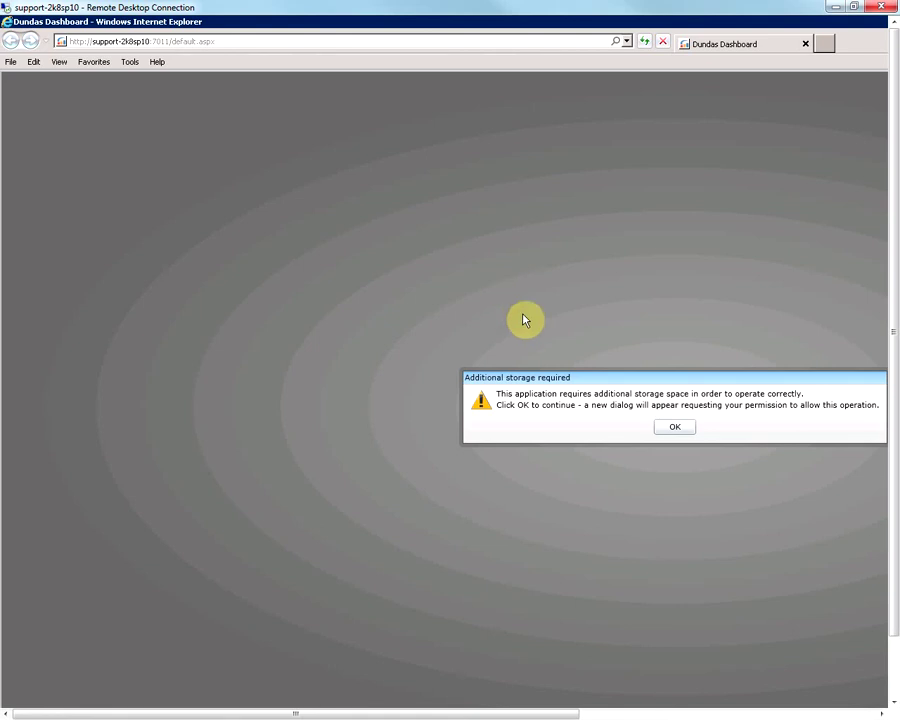
{"action": "left_click", "coordinate": [670, 424]}
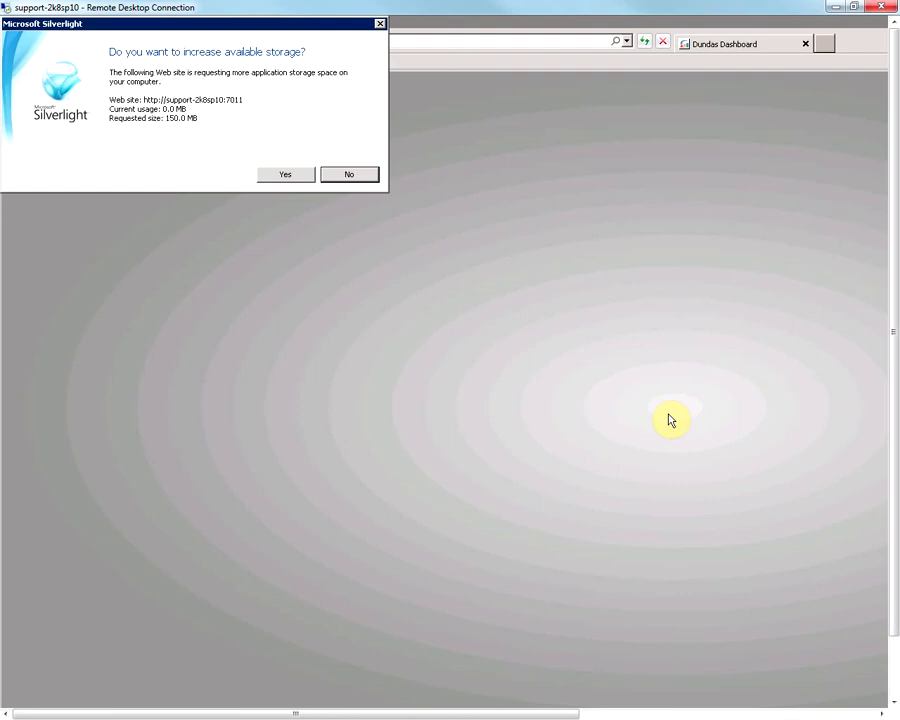
{"action": "left_click", "coordinate": [280, 175]}
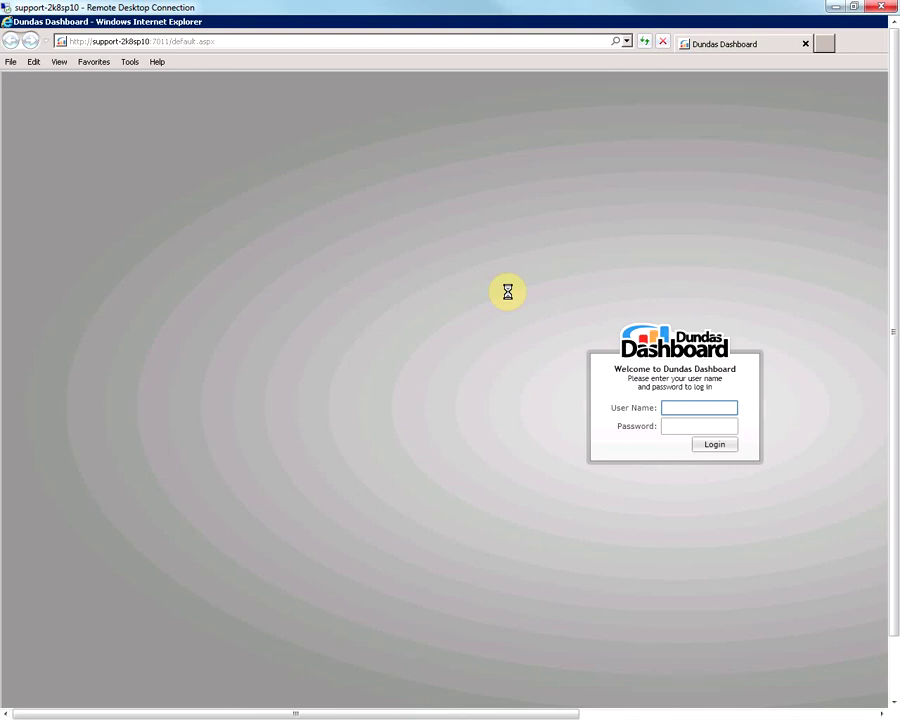
{"action": "left_click", "coordinate": [676, 406]}
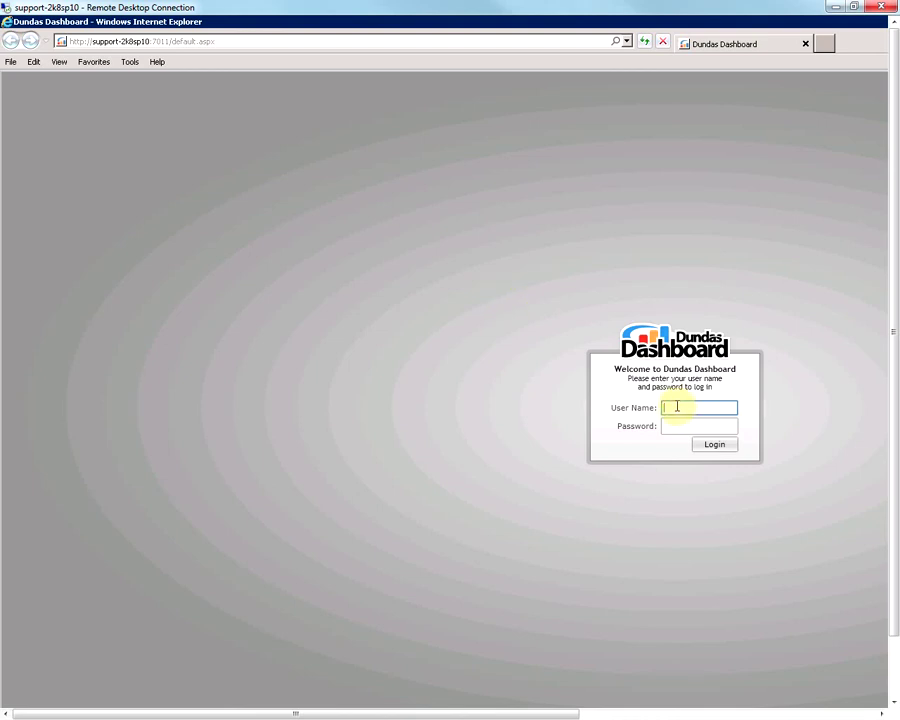
- Log in with user name 'admin' and the administrator password
{"action": "type", "text": "admin"}
{"action": "key", "text": "Tab"}
{"action": "type", "text": "••••••••••"}
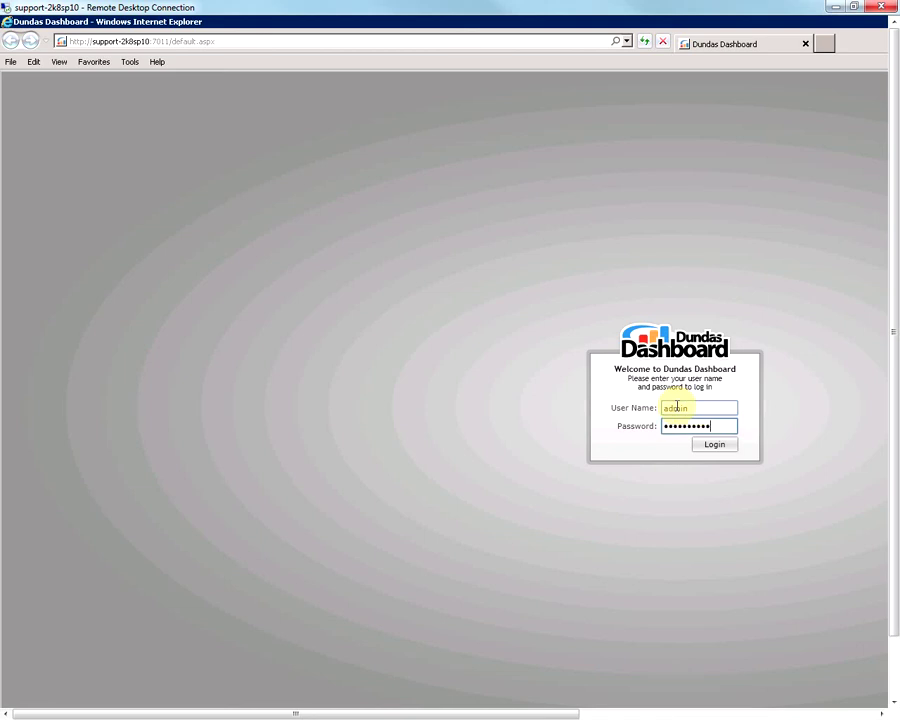
{"action": "key", "text": "Return"}
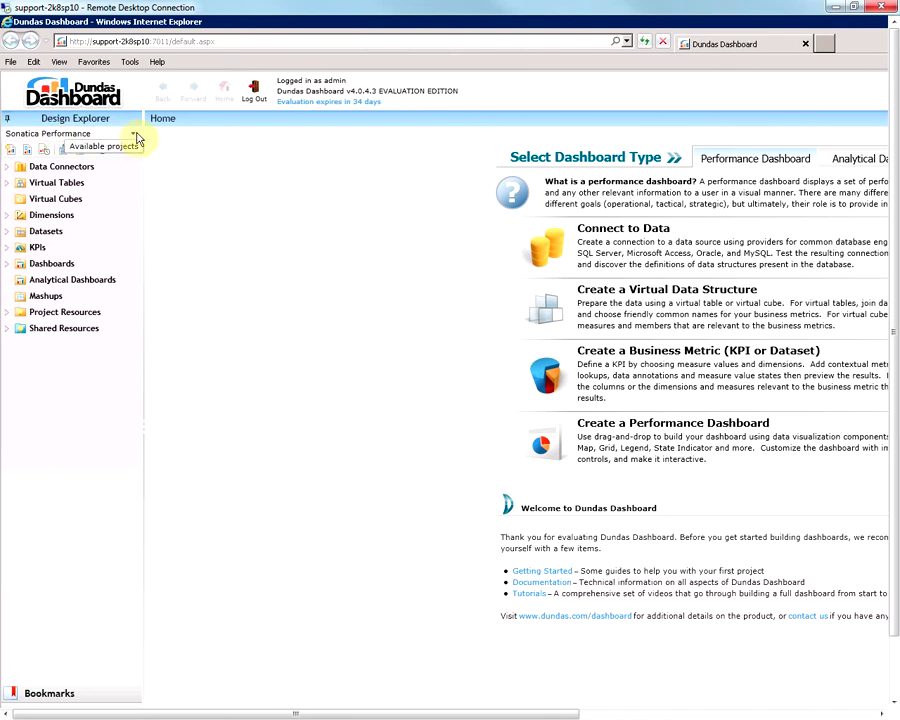
- Choose Sonatica Performance from the Design Explorer project dropdown
{"action": "left_click", "coordinate": [135, 138]}
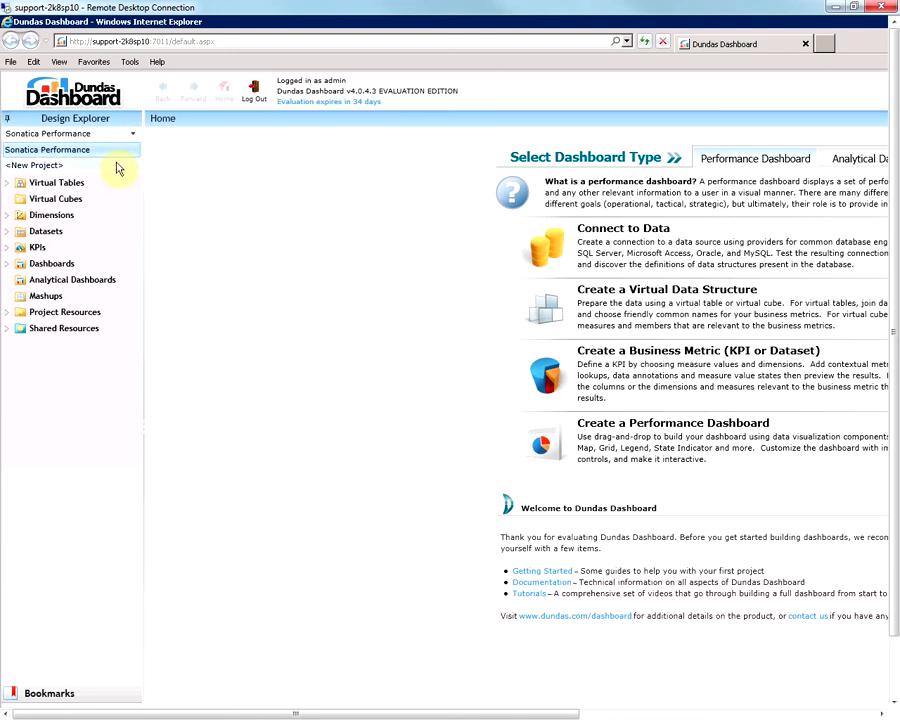
{"action": "left_click", "coordinate": [130, 147]}
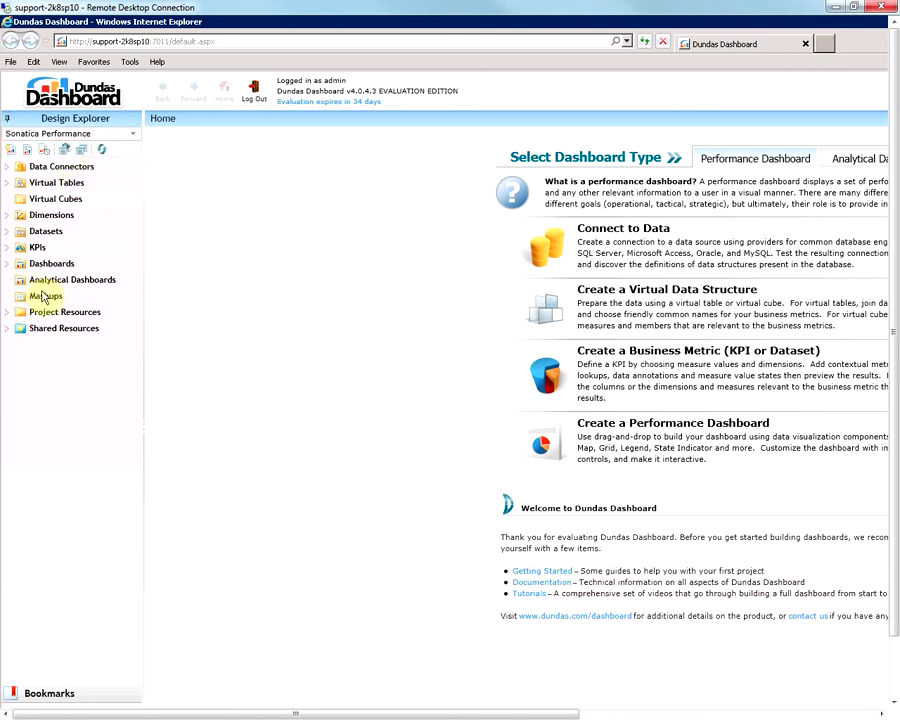
{"action": "mouse_move", "coordinate": [42, 170]}
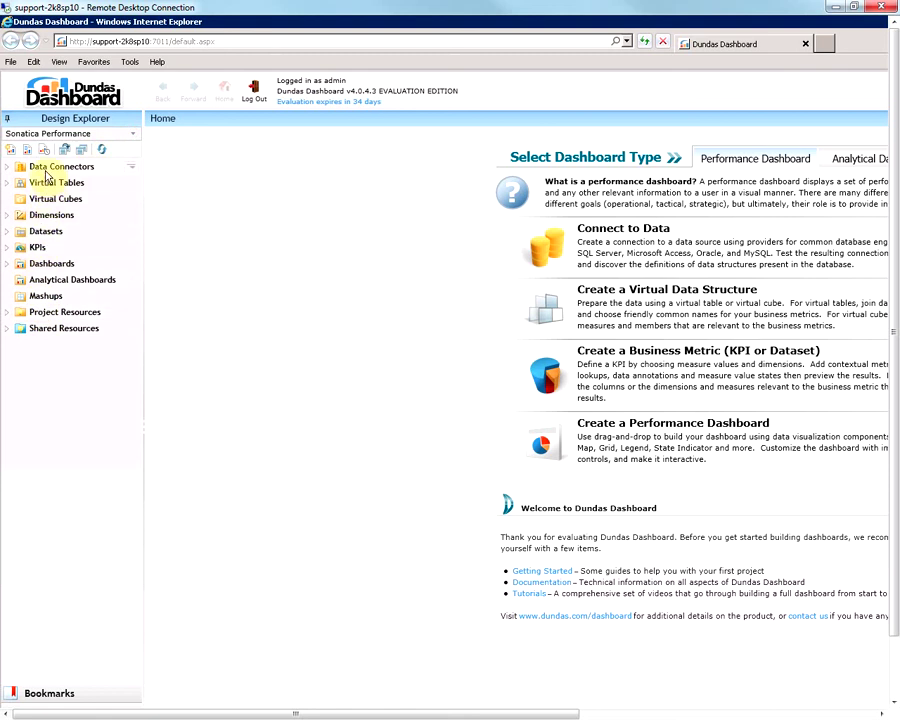